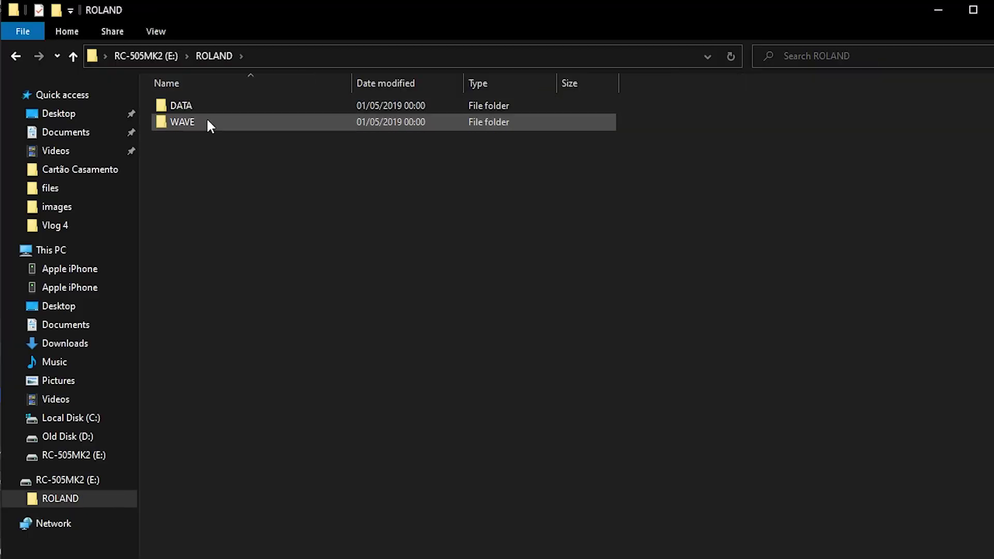
# Step: Open the 001_1 folder inside the WAVE folder on the RC-505MK2 drive
pyautogui.doubleClick(206, 118)
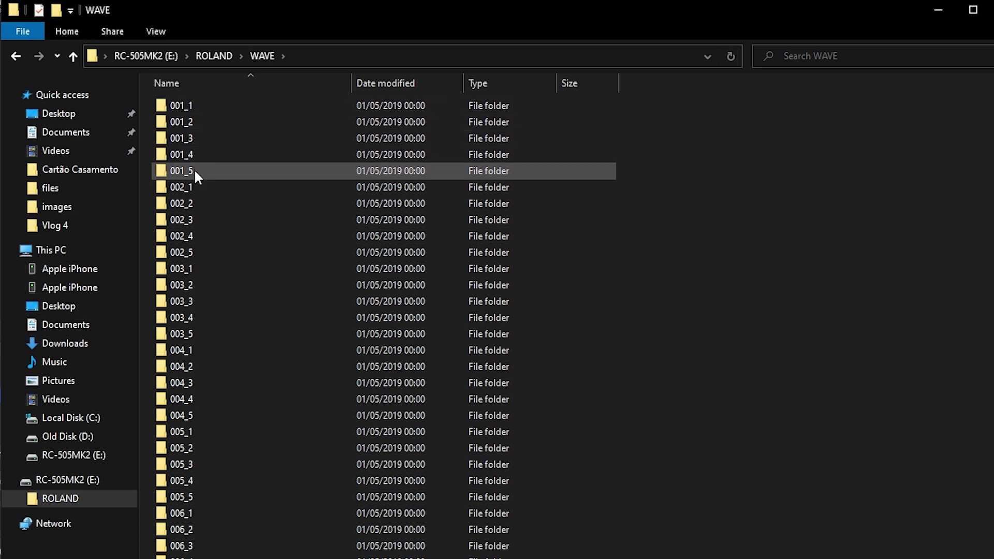
pyautogui.doubleClick(206, 106)
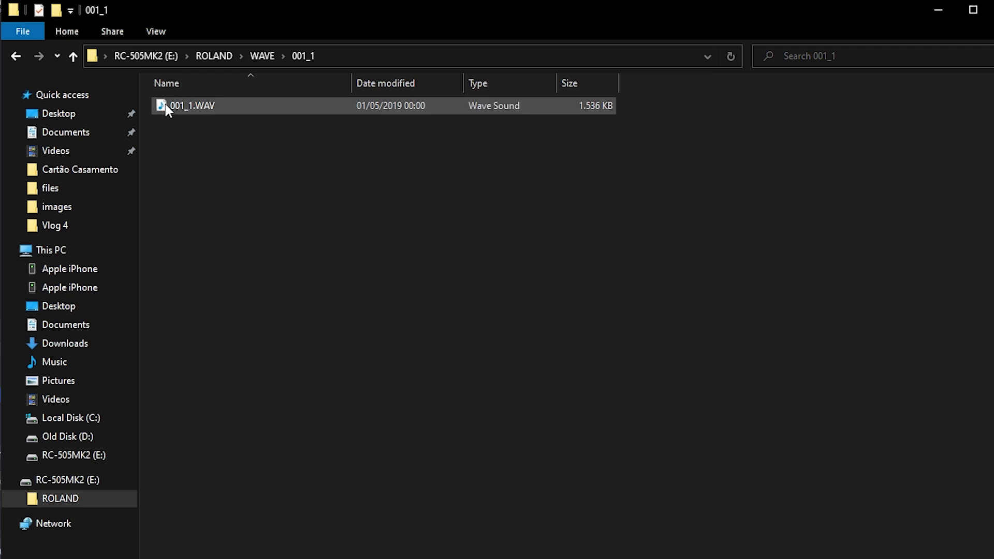
pyautogui.moveTo(188, 110)
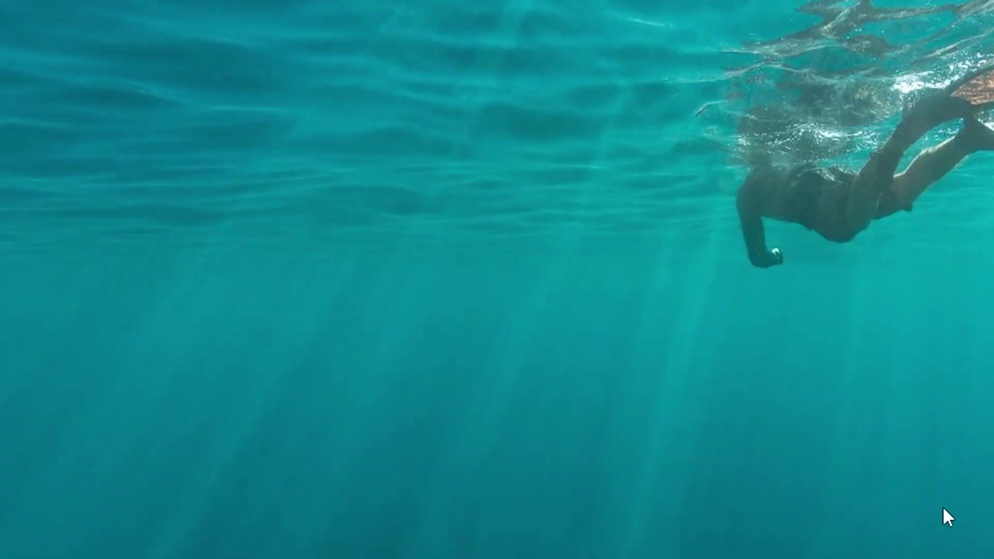
# Step: Create a new folder on the desktop and copy 001_1.WAV from the looper drive into it
pyautogui.rightClick(292, 246)
pyautogui.moveTo(339, 443)
pyautogui.click(591, 444)
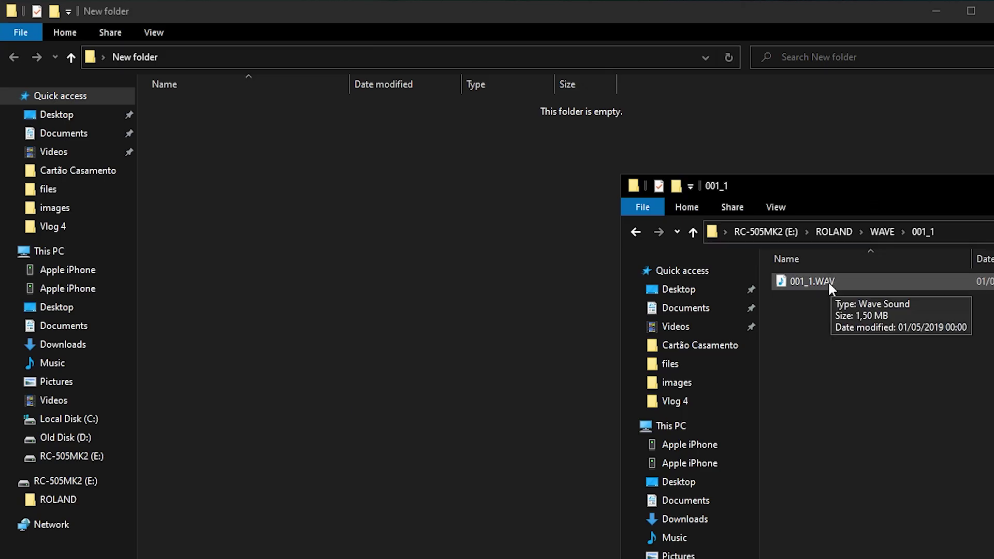
pyautogui.moveTo(823, 279); pyautogui.dragTo(464, 204)
# Step: Copy 001_2.WAV and 001_3.WAV from their WAVE subfolders on the looper drive into New folder
pyautogui.hotkey('alt', 'Tab')
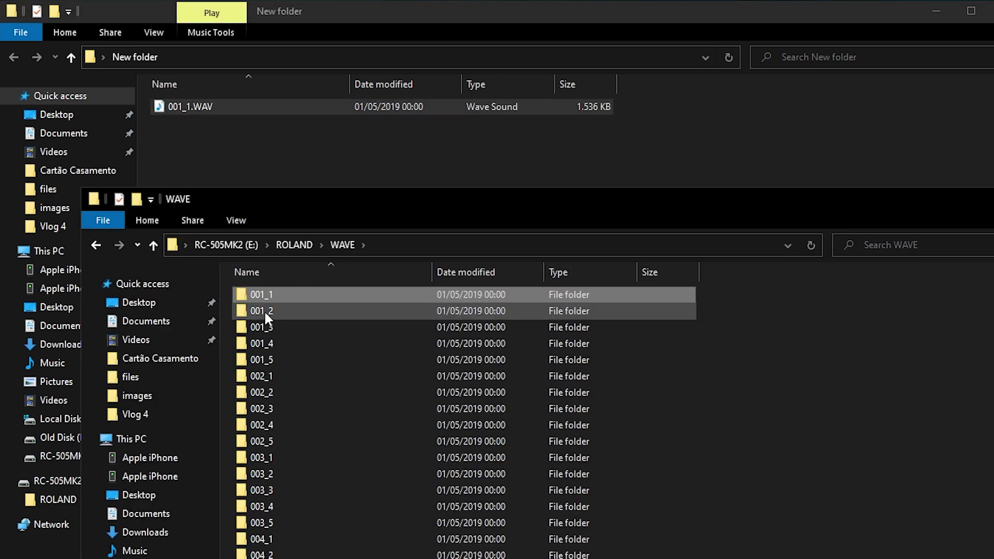
pyautogui.doubleClick(264, 310)
pyautogui.moveTo(267, 294); pyautogui.dragTo(222, 156)
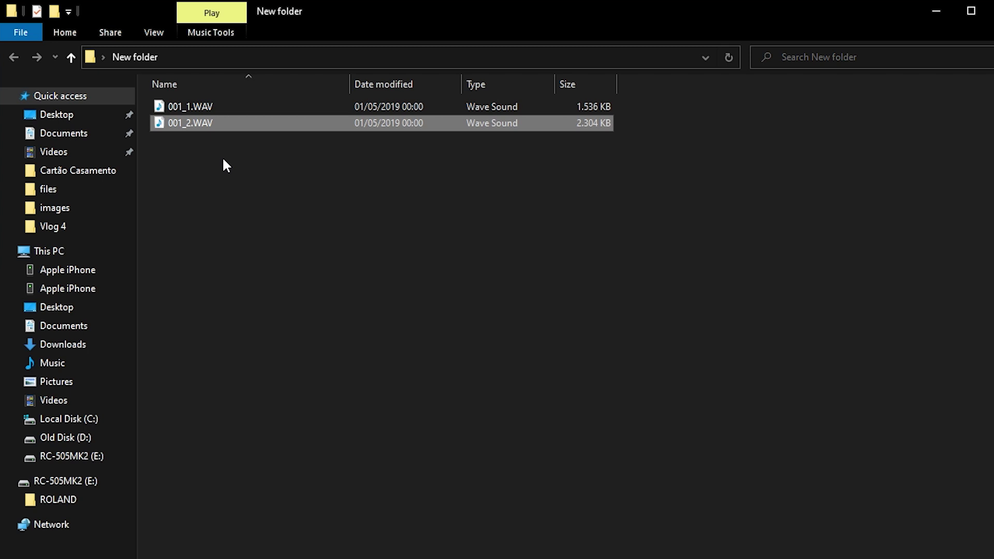
pyautogui.hotkey('alt', 'Tab')
pyautogui.click(342, 245)
pyautogui.doubleClick(266, 328)
pyautogui.moveTo(269, 296); pyautogui.dragTo(275, 167)
# Step: Copy the WAV files from the 001_4 and 001_5 subfolders into New folder
pyautogui.hotkey('alt', 'Tab')
pyautogui.doubleClick(287, 342)
pyautogui.moveTo(269, 294); pyautogui.dragTo(335, 174)
pyautogui.hotkey('alt', 'Tab')
pyautogui.click(341, 244)
pyautogui.doubleClick(264, 358)
pyautogui.moveTo(269, 295); pyautogui.dragTo(724, 167)
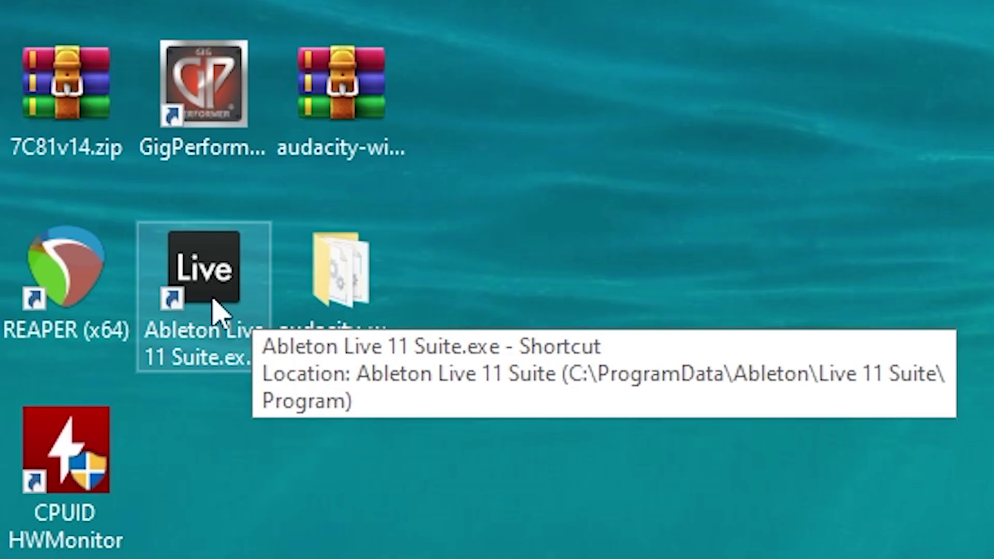
# Step: Open Ableton Live 11 Suite and place the files 001_1.WAV to 001_5.WAV at the start of the 3 Audio track
pyautogui.doubleClick(216, 305)
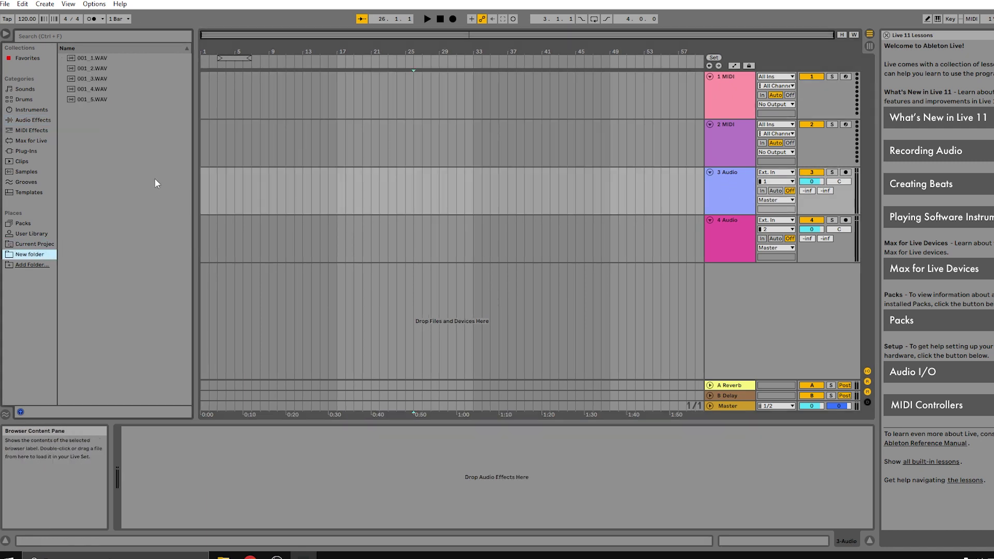
pyautogui.click(100, 58)
pyautogui.keyDown('shift'); pyautogui.click(92, 100); pyautogui.keyUp('shift')
pyautogui.moveTo(92, 100); pyautogui.dragTo(236, 182)
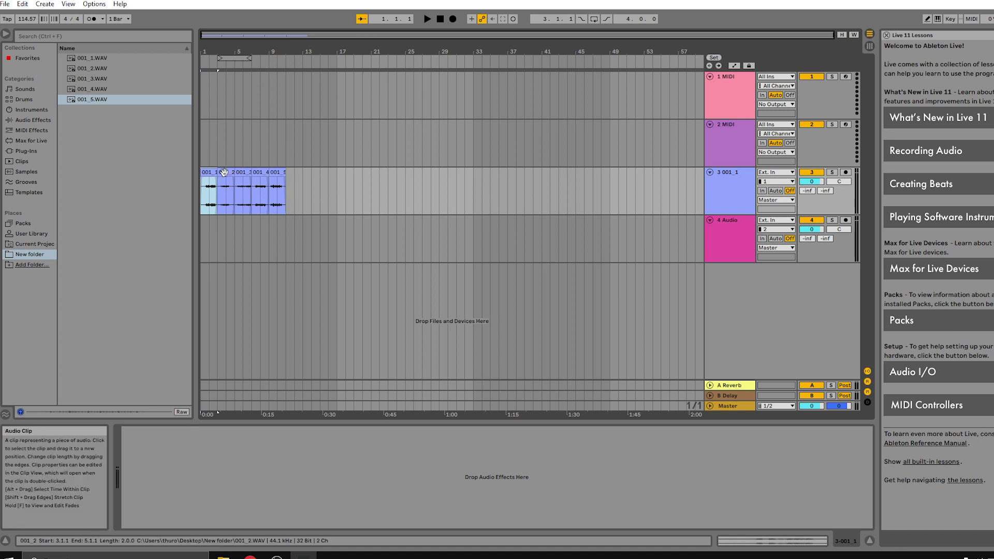
# Step: Reposition the 001_5 clip in the arrangement, between the audio tracks and along the timeline
pyautogui.rightClick(282, 174)
pyautogui.click(300, 203)
pyautogui.moveTo(295, 191); pyautogui.dragTo(311, 239)
pyautogui.moveTo(288, 173); pyautogui.dragTo(328, 173)
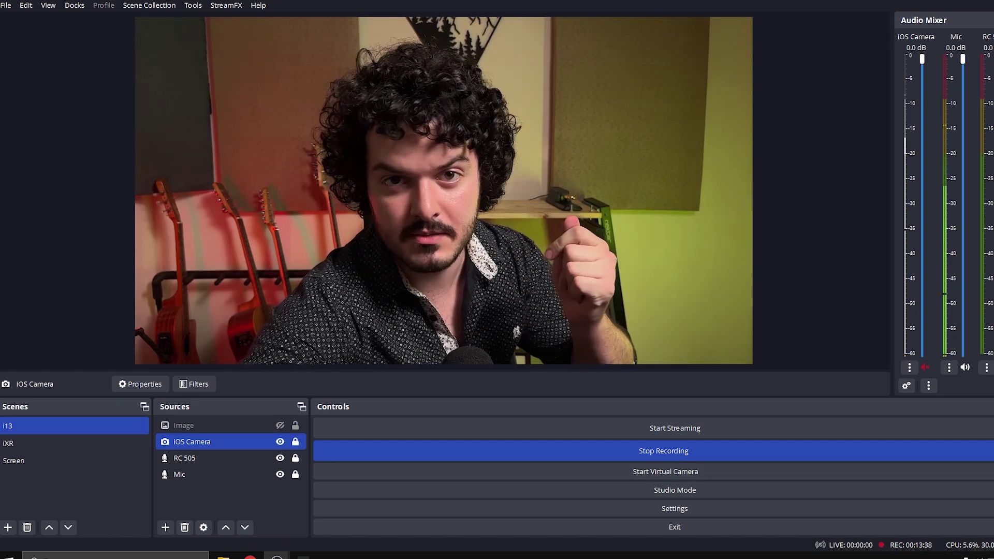
# Step: Safely eject the RC-505MK2 (E:) drive from Windows
pyautogui.click(953, 558)
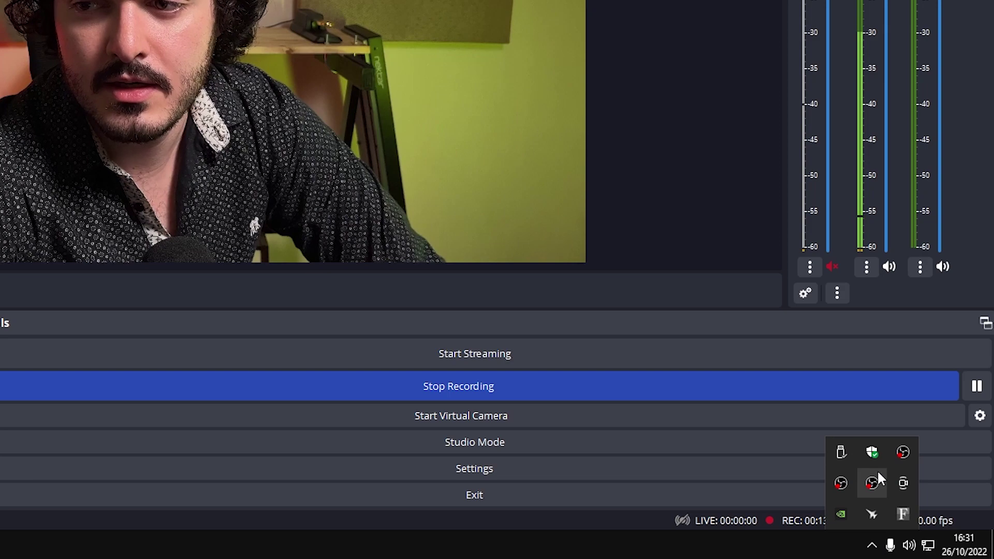
pyautogui.click(840, 456)
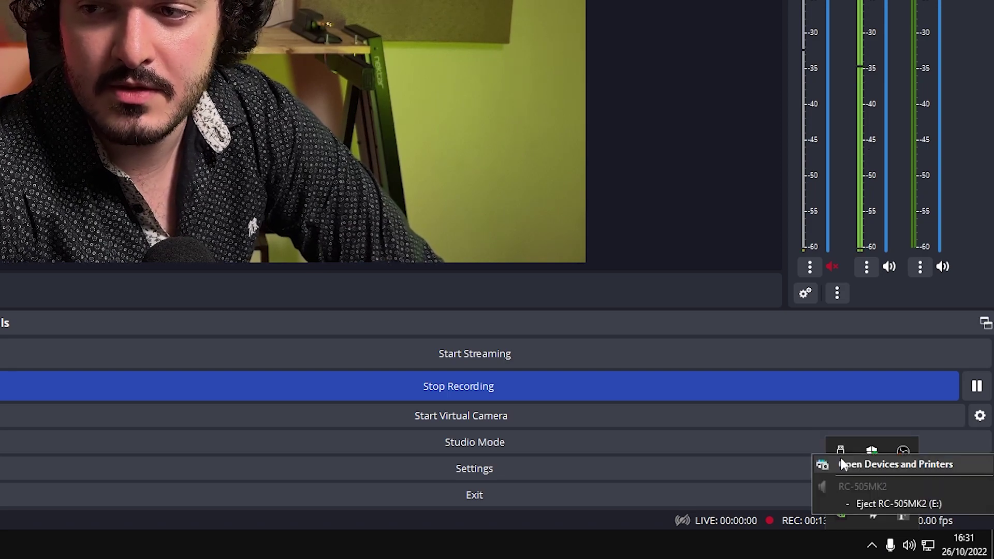
pyautogui.click(883, 503)
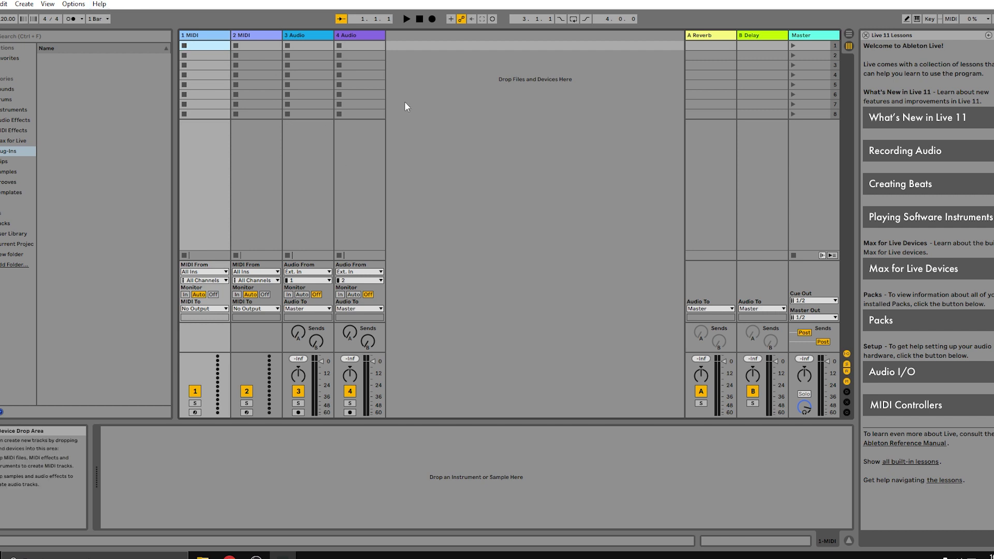
# Step: Set Live's audio driver type to ASIO and the audio device to RC-505mk2 in the preferences
pyautogui.click(71, 6)
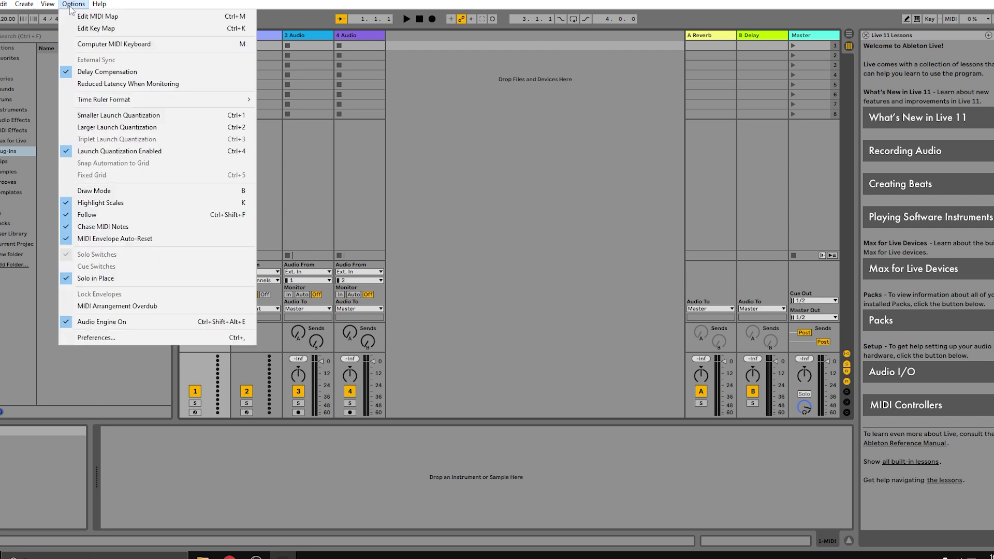
pyautogui.click(108, 337)
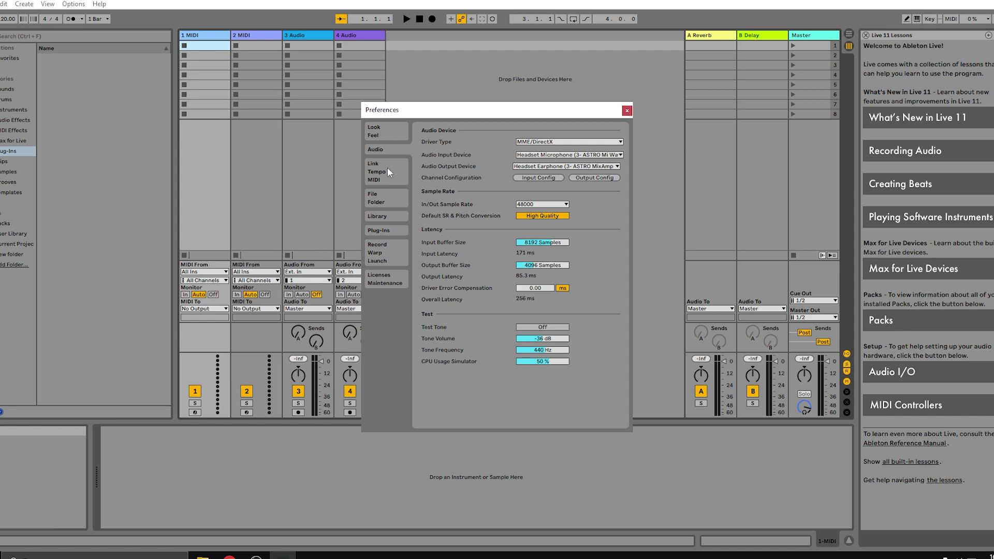
pyautogui.click(536, 142)
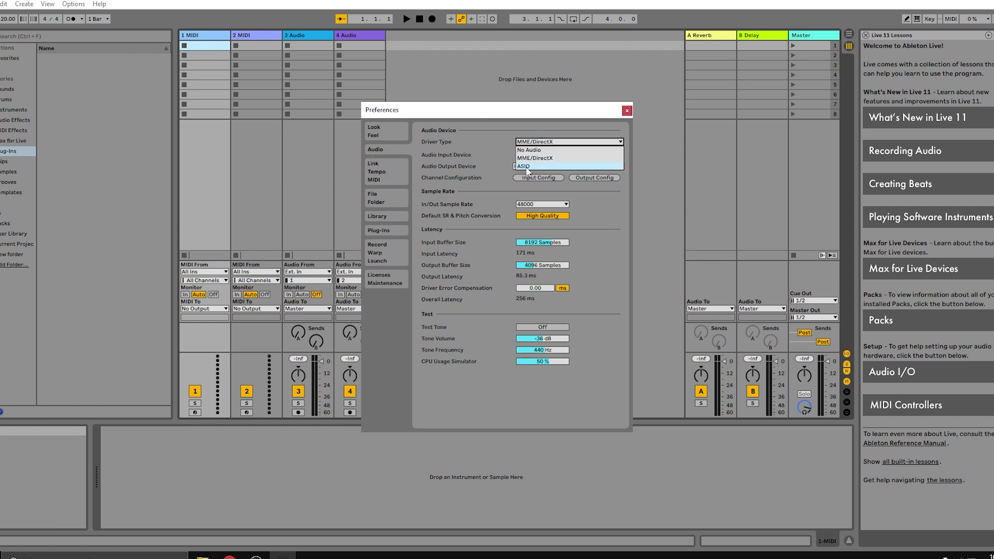
pyautogui.click(524, 166)
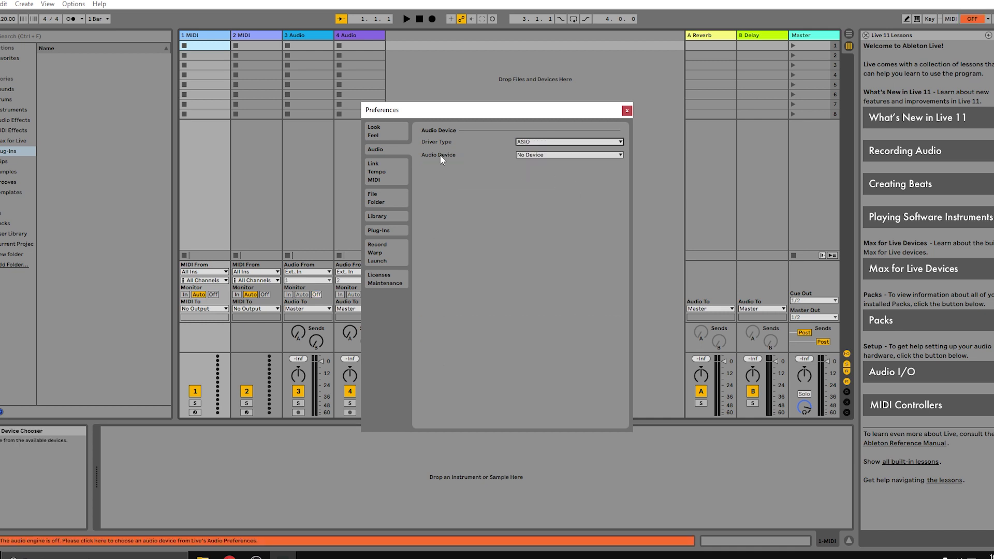
pyautogui.click(534, 155)
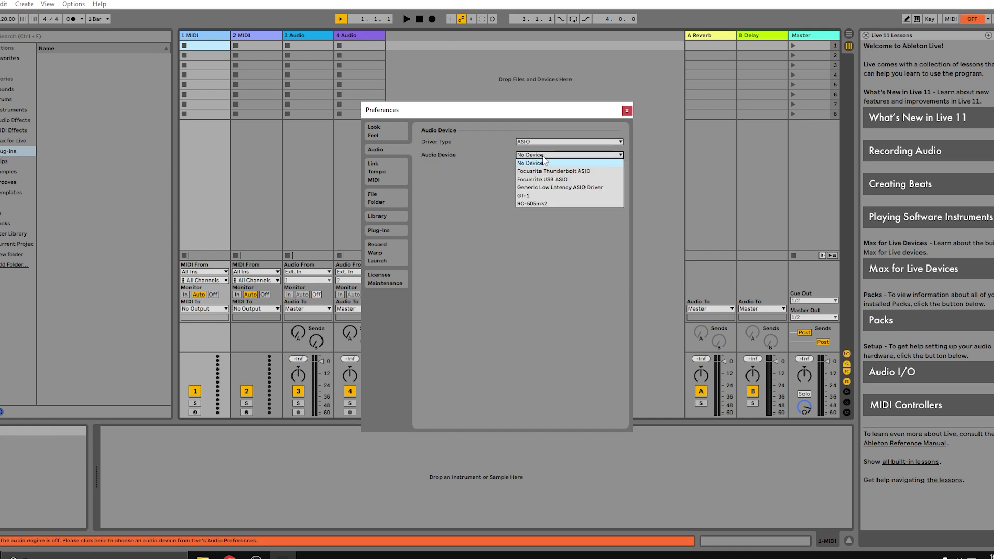
pyautogui.click(535, 203)
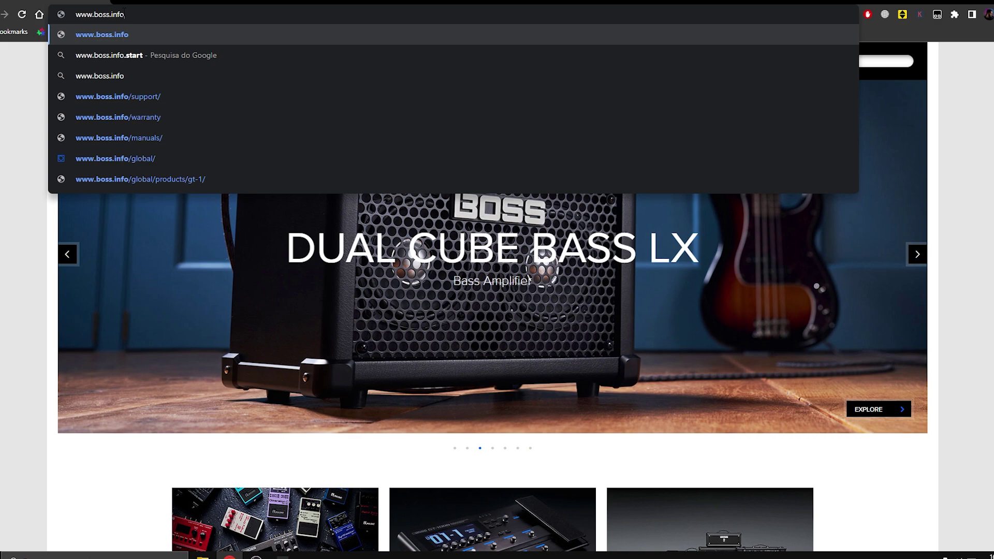
pyautogui.press('Return')
pyautogui.moveTo(216, 61)
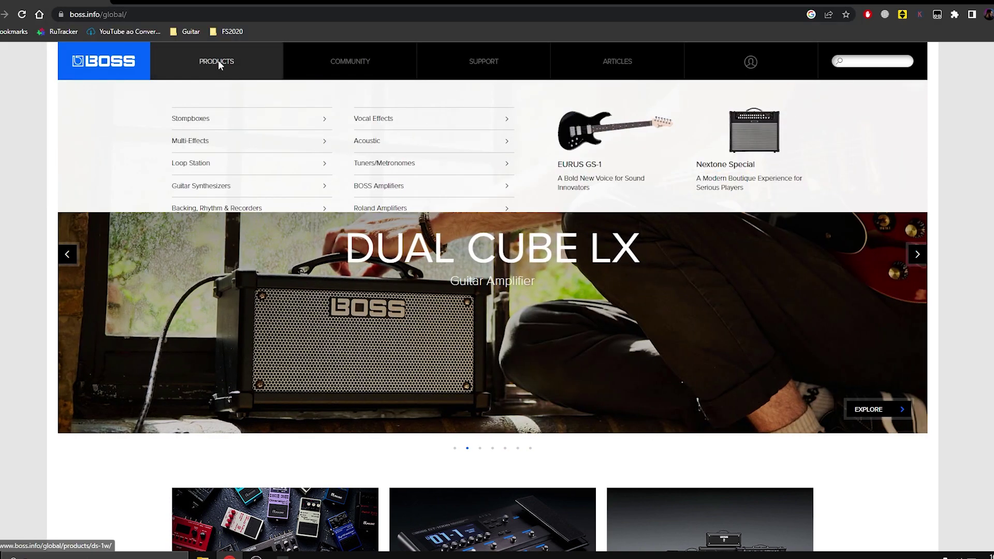
pyautogui.click(204, 165)
pyautogui.scroll(-10, 458, 327)
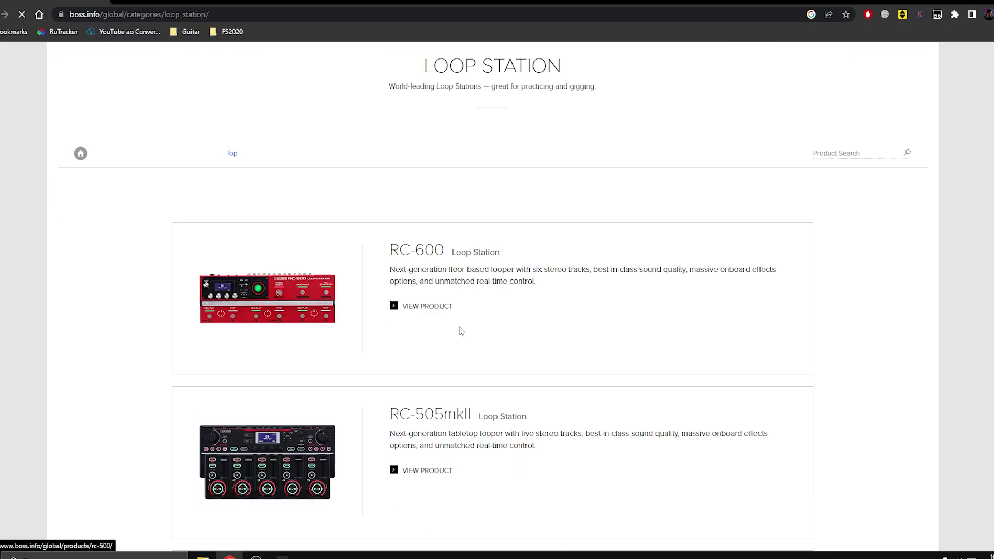
pyautogui.click(444, 310)
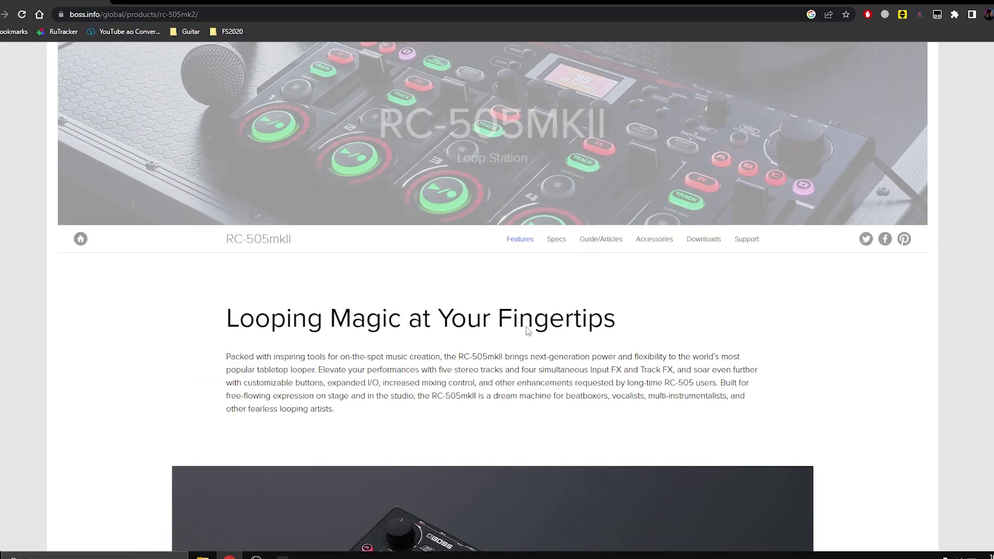
pyautogui.click(703, 239)
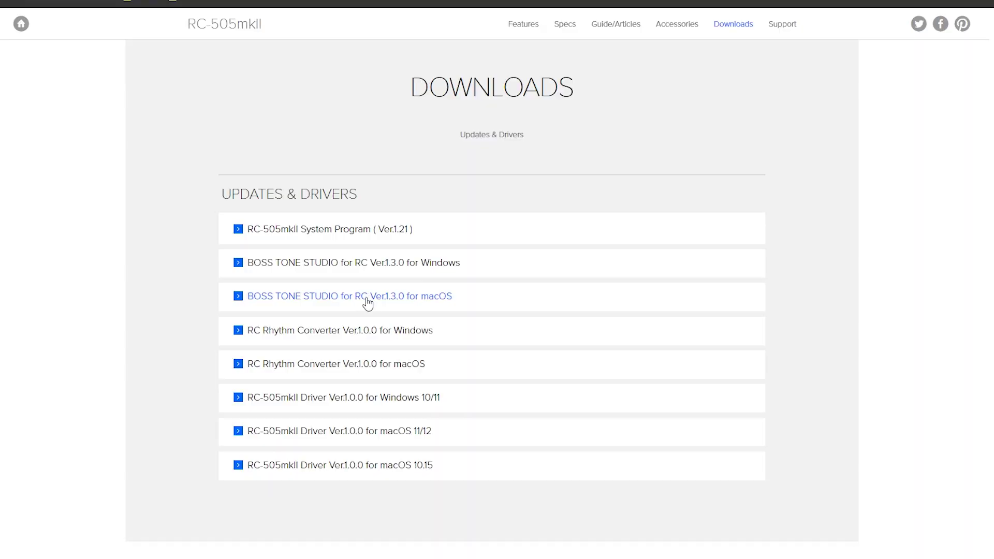
# Step: Download the RC-505mkII Driver Ver.1.0.0 for Windows 10/11, accepting the licence agreement, and select Setup.exe in the downloaded archive
pyautogui.click(300, 398)
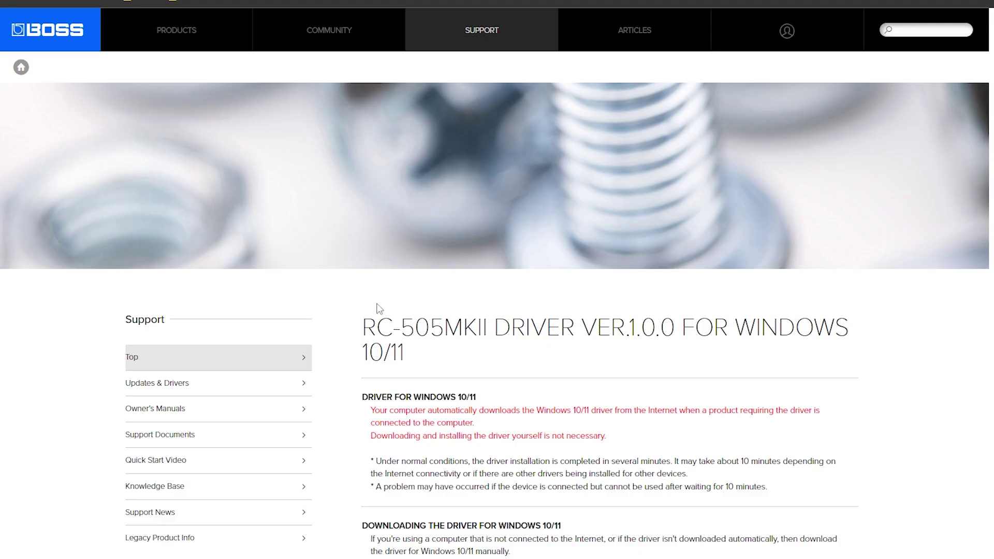
pyautogui.scroll(-15, 381, 359)
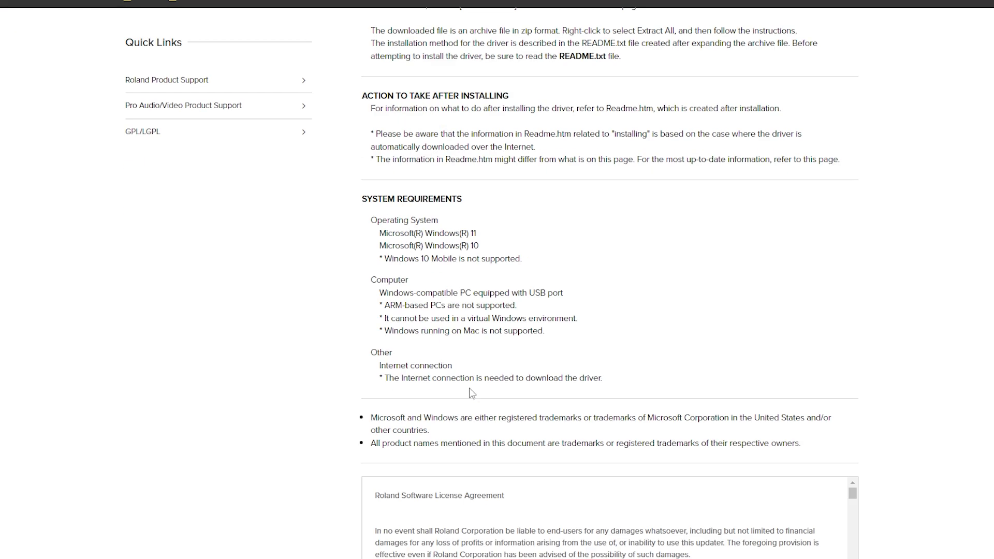
pyautogui.click(365, 300)
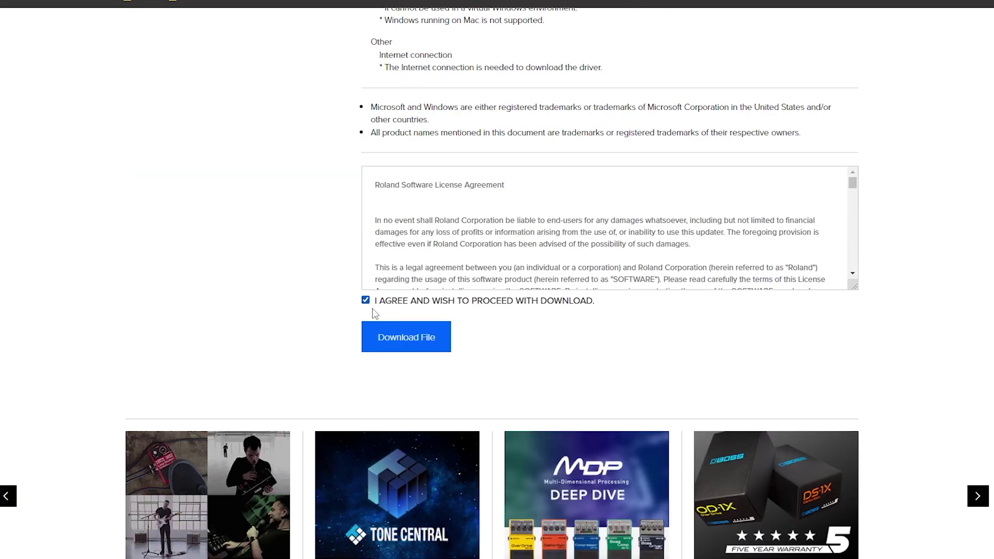
pyautogui.click(418, 337)
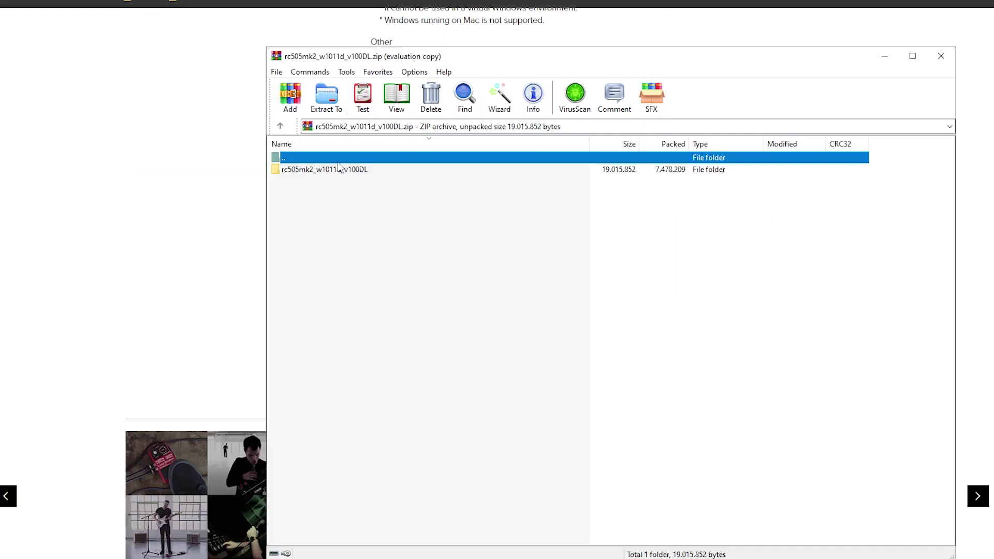
pyautogui.doubleClick(340, 169)
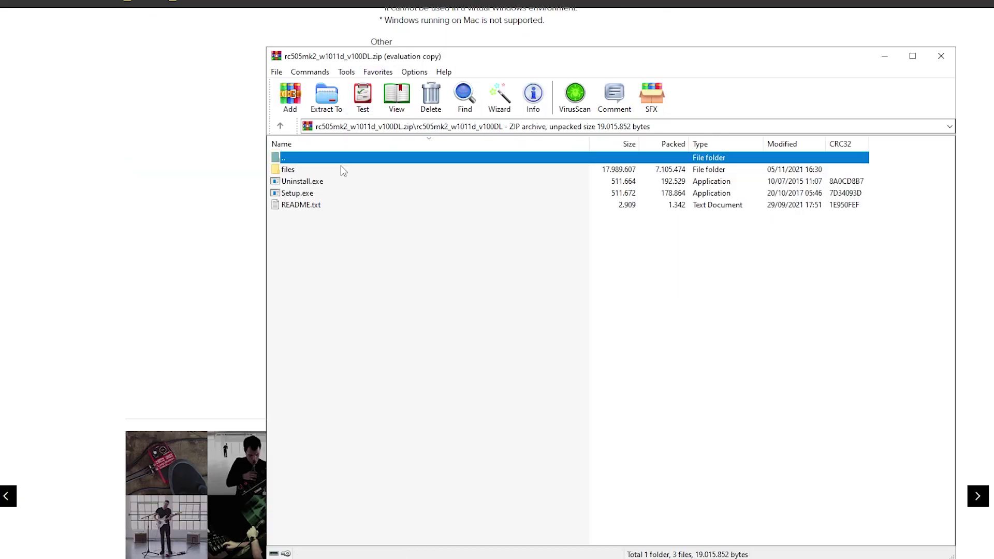
pyautogui.click(310, 194)
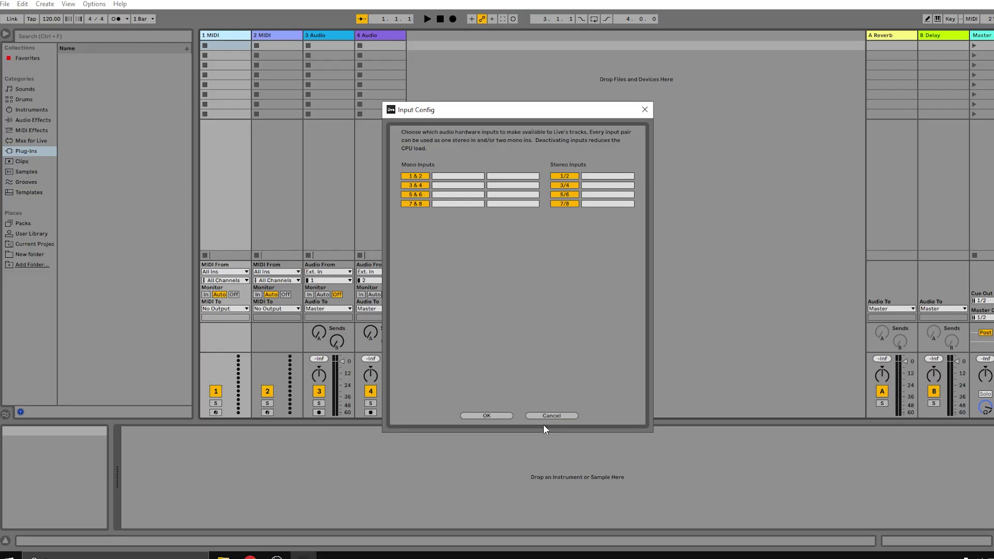
# Step: Back in Ableton Live, dismiss the input configuration and select RC-505mk2 as the audio device again
pyautogui.click(544, 414)
pyautogui.click(574, 155)
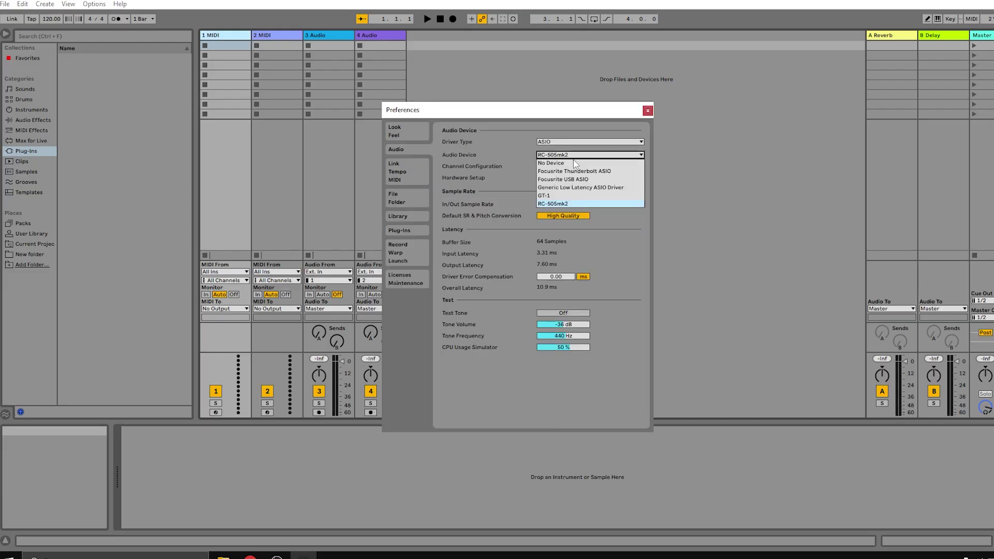
pyautogui.click(565, 204)
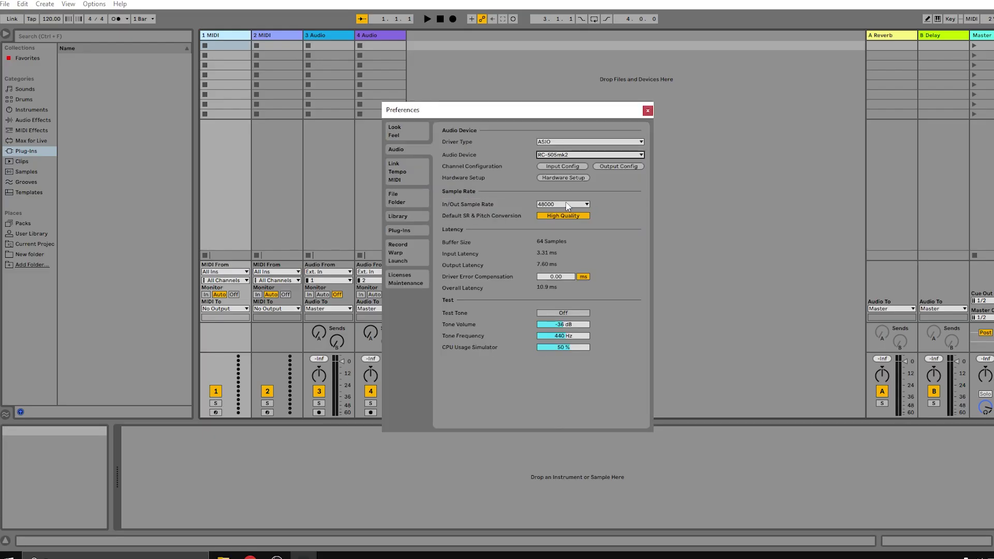
# Step: Enable the mono input pairs 3 & 4, 5 & 6 and 7 & 8 in the input configuration, and close the preferences
pyautogui.click(565, 166)
pyautogui.click(415, 185)
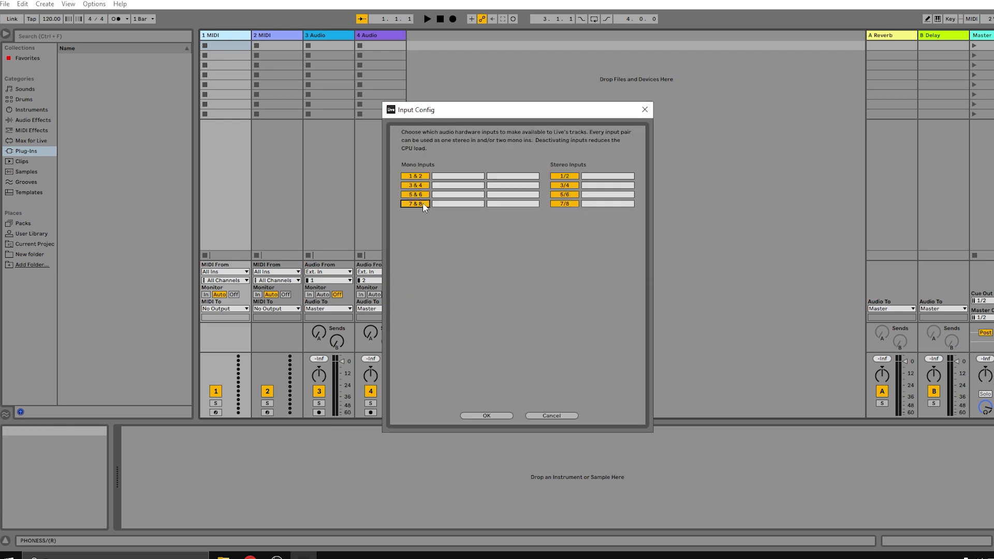
pyautogui.click(489, 416)
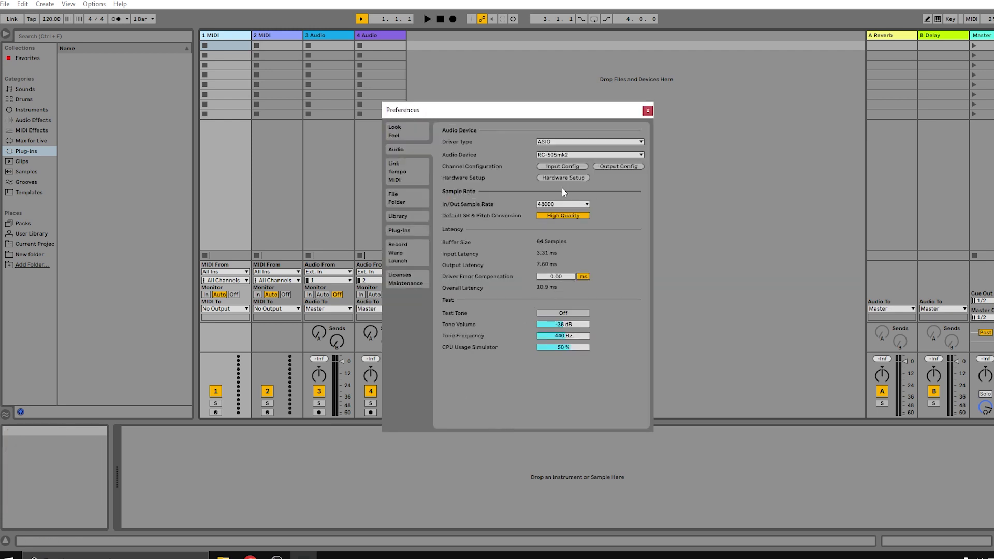
pyautogui.press('Escape')
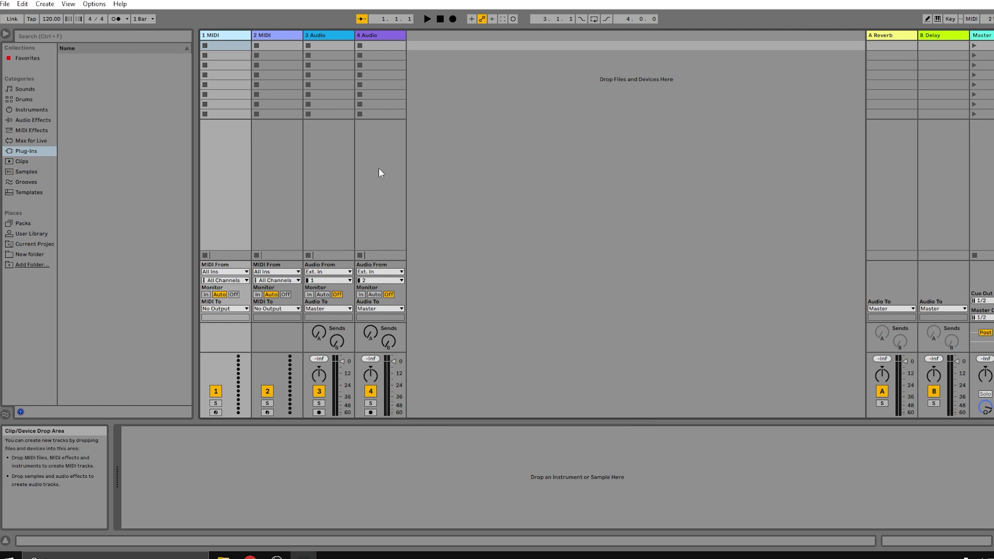
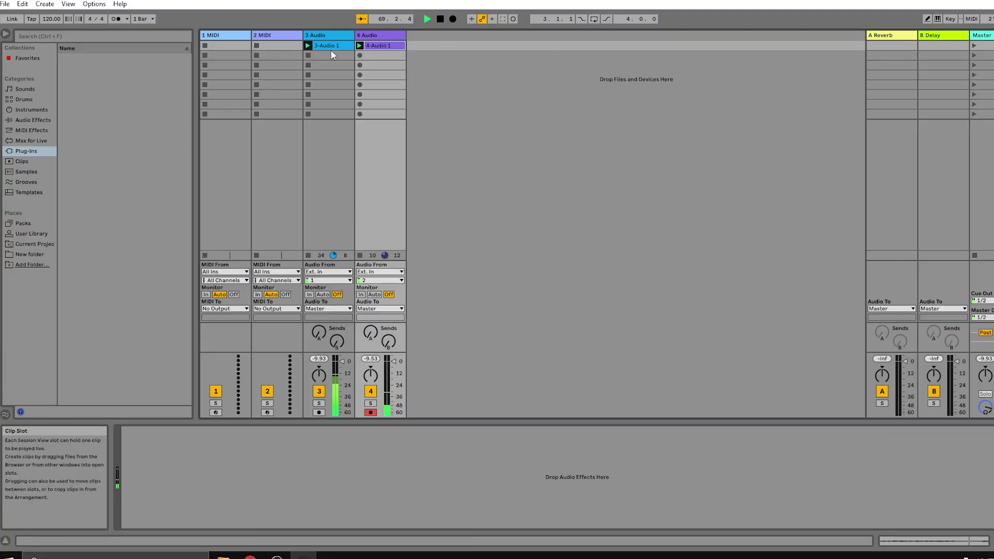
# Step: Undo the last Session clip action, record into 4 Audio in the Arrangement view, and stop the transport
pyautogui.hotkey('ctrl', 'z')
pyautogui.press('F9')
pyautogui.press('Tab')
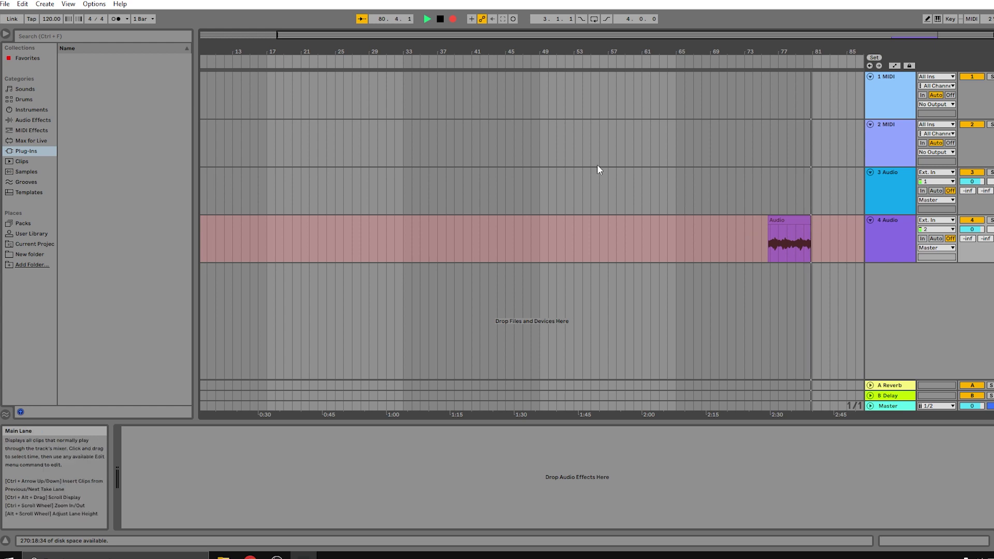
pyautogui.press('space')
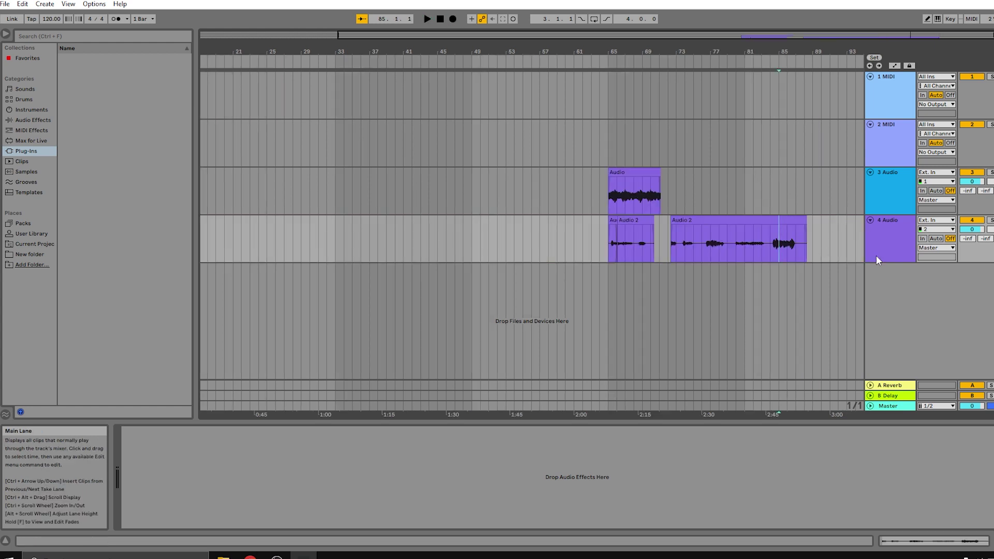
# Step: Split the long recorded clip on 4 Audio at 75.4.1 and again at 79.1.1
pyautogui.rightClick(699, 251)
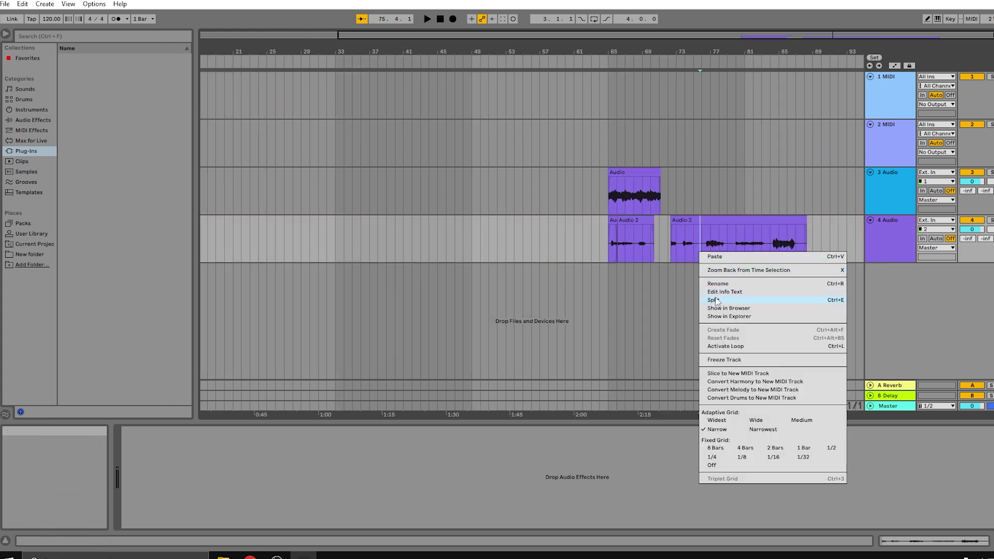
pyautogui.click(714, 300)
pyautogui.rightClick(731, 249)
pyautogui.click(752, 298)
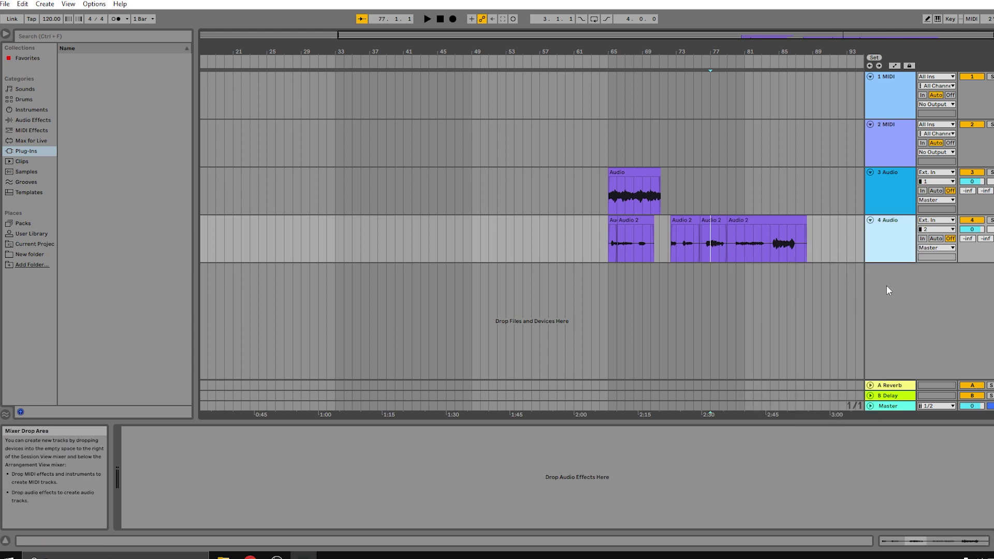
# Step: Insert an audio track below 4 Audio and place the middle piece of the split recording on it, slightly earlier in time
pyautogui.rightClick(887, 285)
pyautogui.click(916, 290)
pyautogui.moveTo(724, 287); pyautogui.dragTo(716, 286)
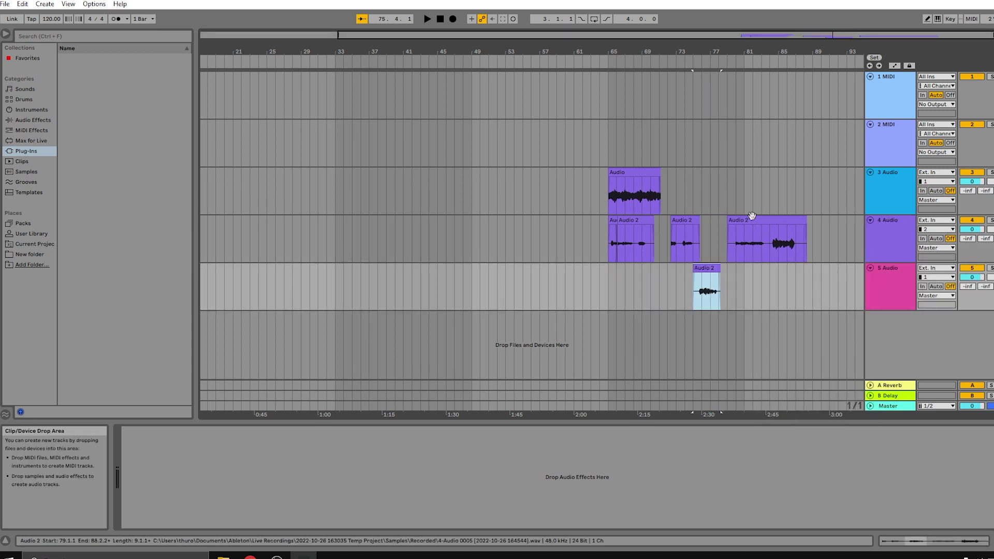
# Step: Split the last clip on 4 Audio at 84.1.1, moving its first piece to a new track below 5 Audio and its second to 79.1.1
pyautogui.click(769, 231)
pyautogui.rightClick(769, 231)
pyautogui.click(795, 280)
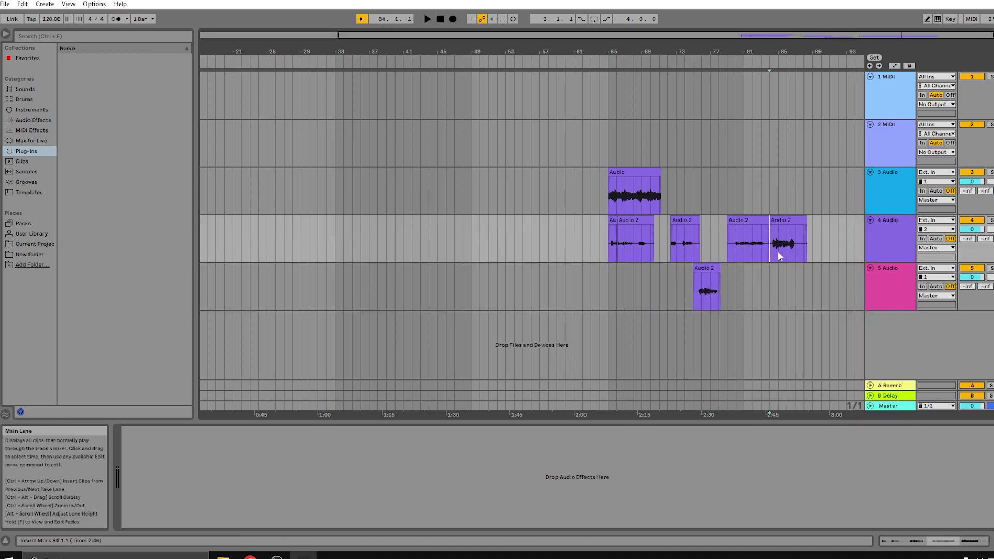
pyautogui.moveTo(778, 251); pyautogui.dragTo(668, 337)
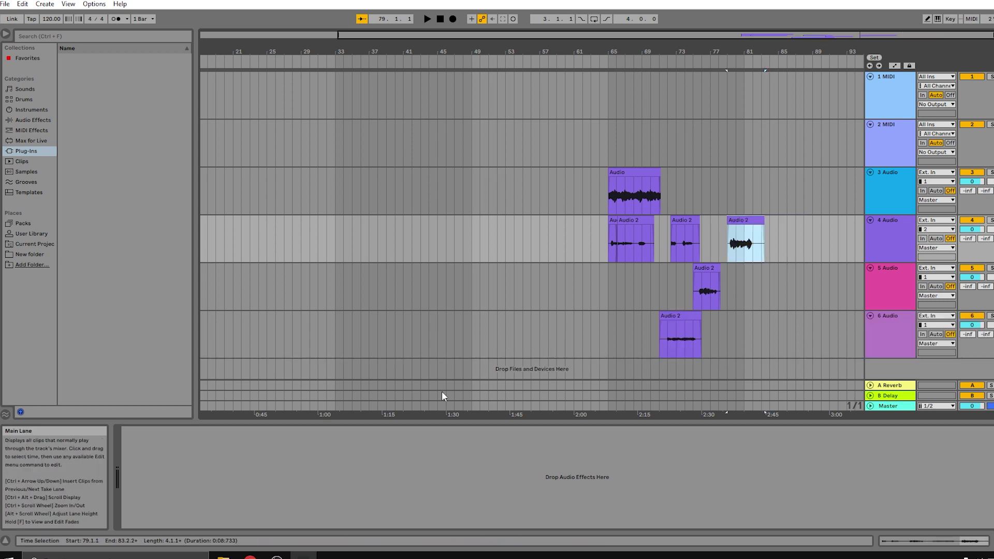